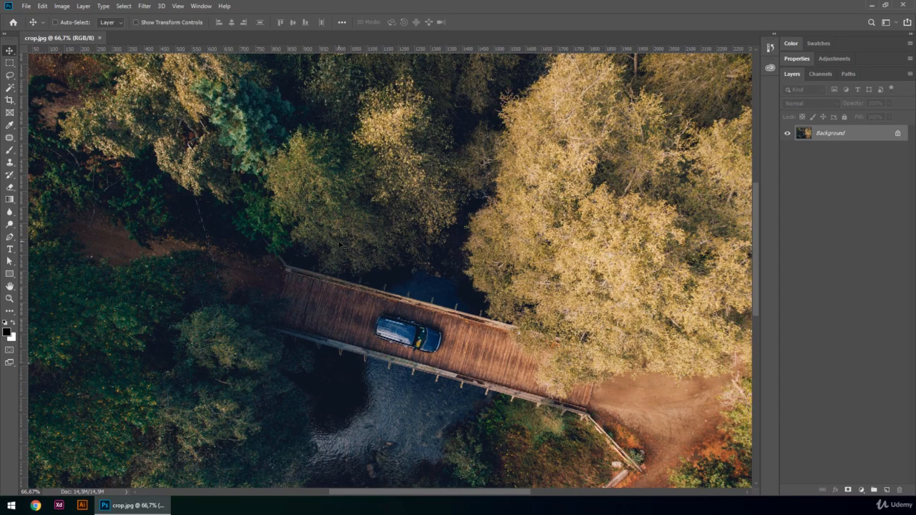
# Step: Straighten the photo along the wooden bridge with the Crop tool, enable Content-Aware fill for the empty corners, and apply the crop
pyautogui.press('c')
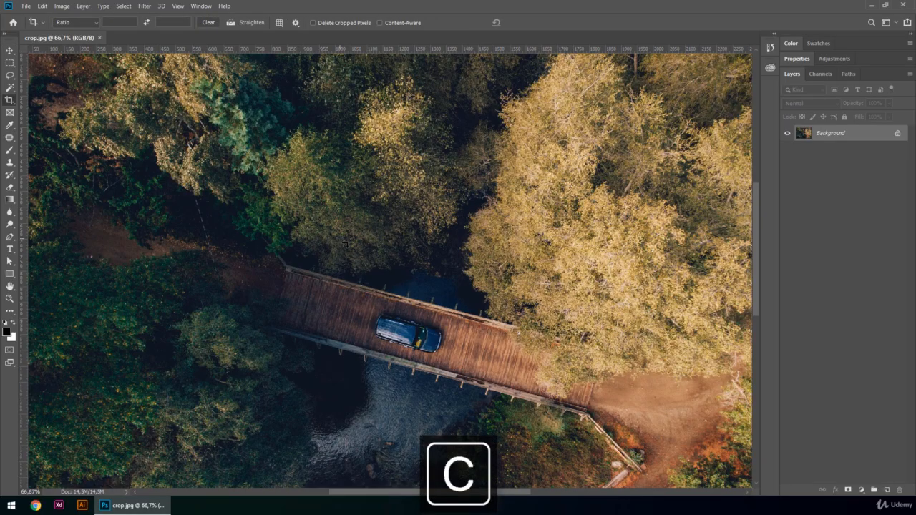
pyautogui.rightClick(11, 103)
pyautogui.click(49, 102)
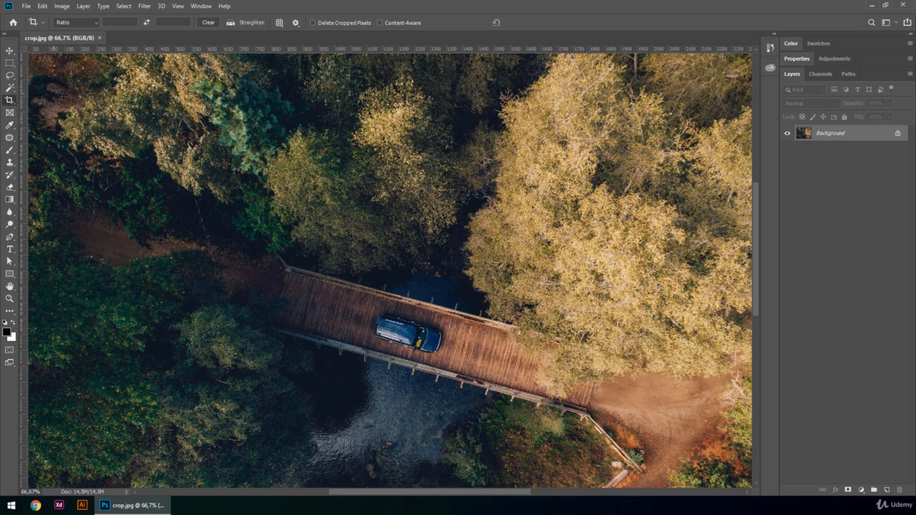
pyautogui.moveTo(62, 95); pyautogui.dragTo(72, 128)
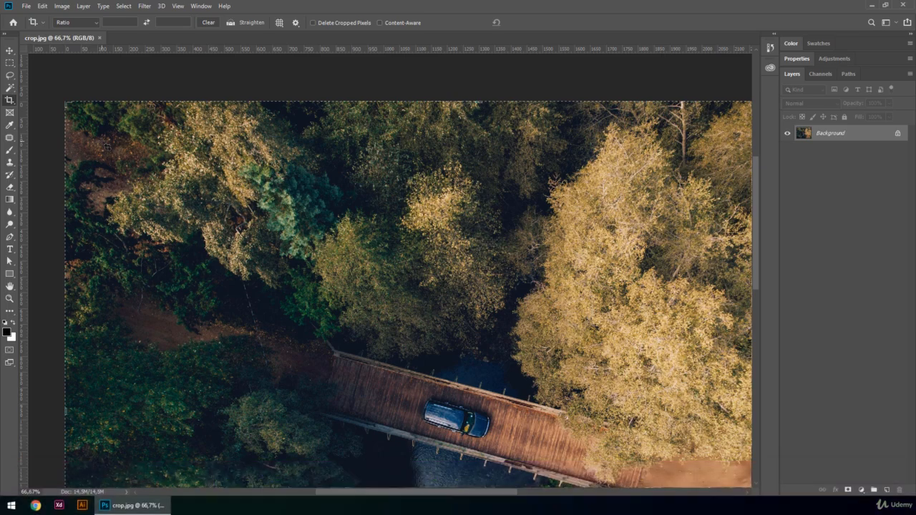
pyautogui.hotkey('ctrl', '0')
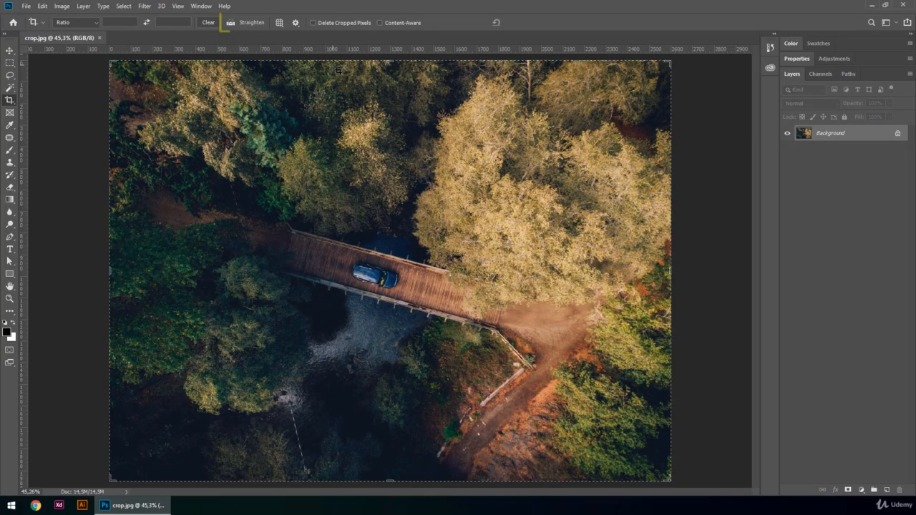
pyautogui.click(230, 23)
pyautogui.moveTo(295, 231); pyautogui.dragTo(490, 286)
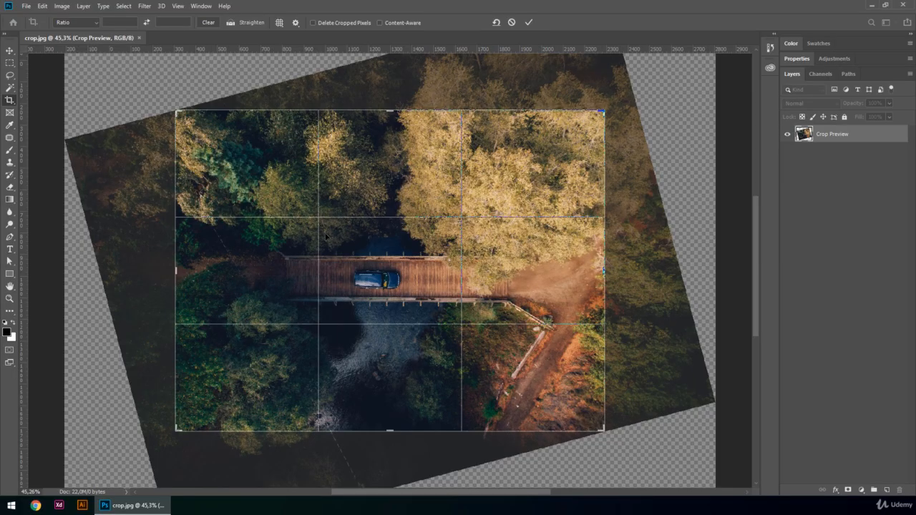
pyautogui.click(380, 22)
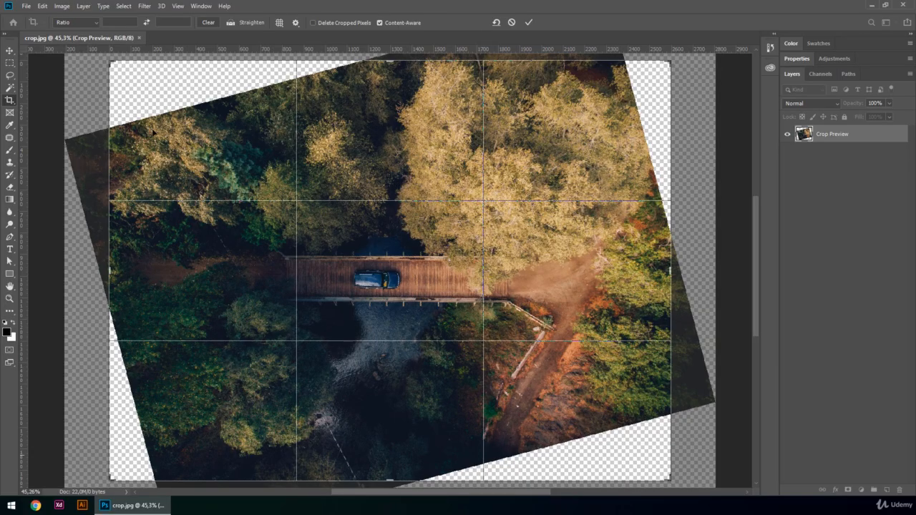
pyautogui.click(528, 22)
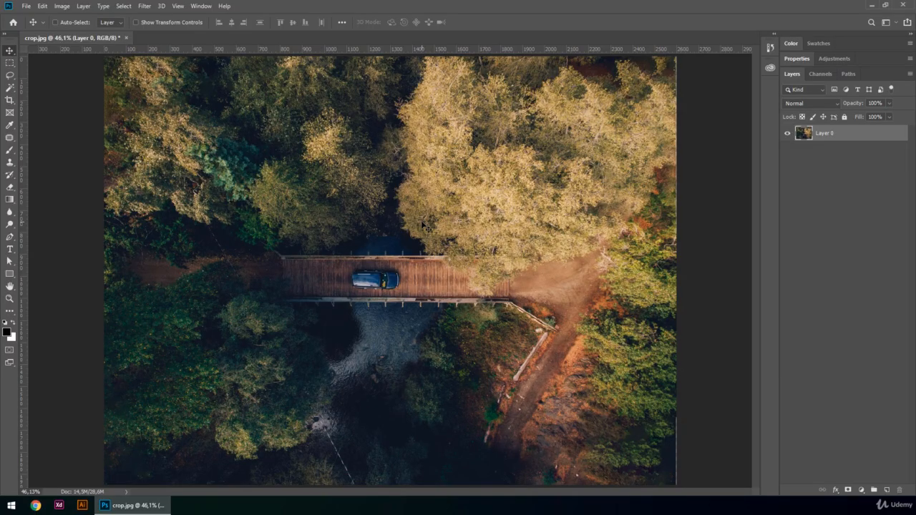
# Step: Turn off Content-Aware and crop a strip off the bottom of the straightened photo
pyautogui.press('c')
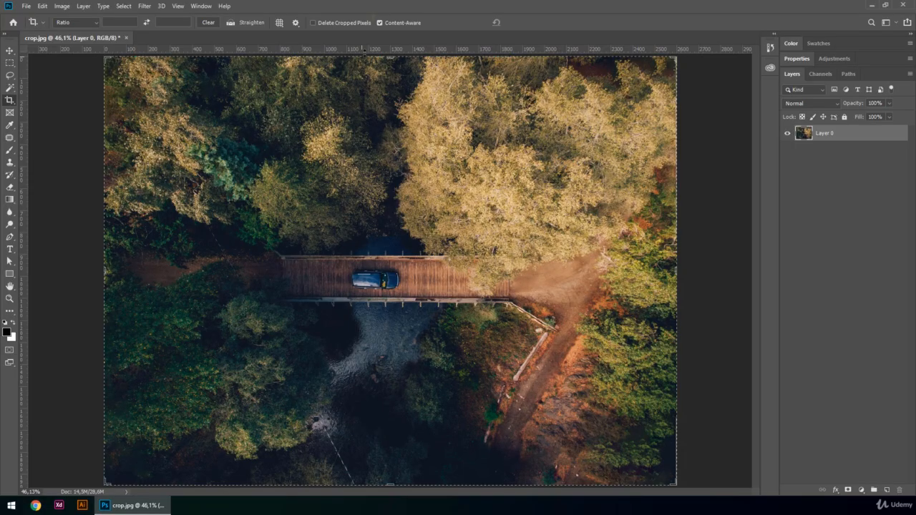
pyautogui.click(380, 25)
pyautogui.moveTo(390, 485); pyautogui.dragTo(384, 429)
pyautogui.press('Return')
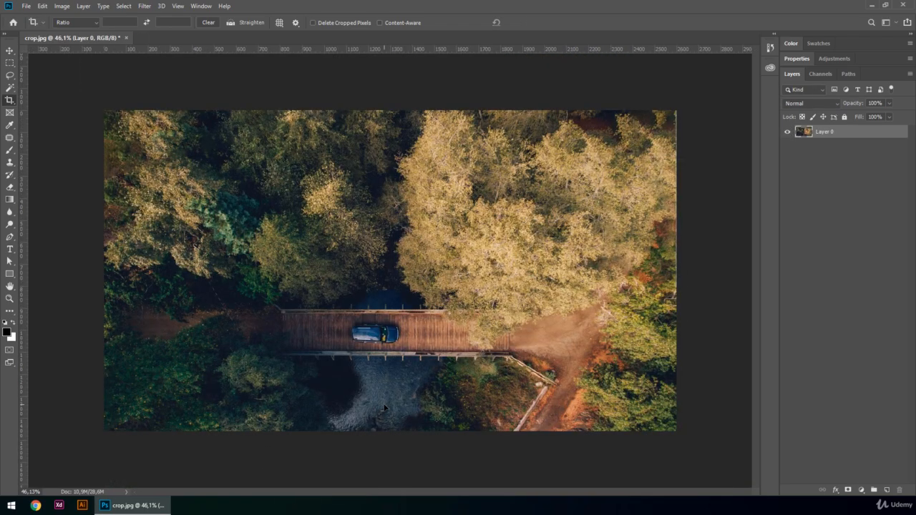
# Step: Reopen the last crop, extend its bottom edge back down over the hidden part of the photo, and apply it
pyautogui.hotkey('ctrl', 'z')
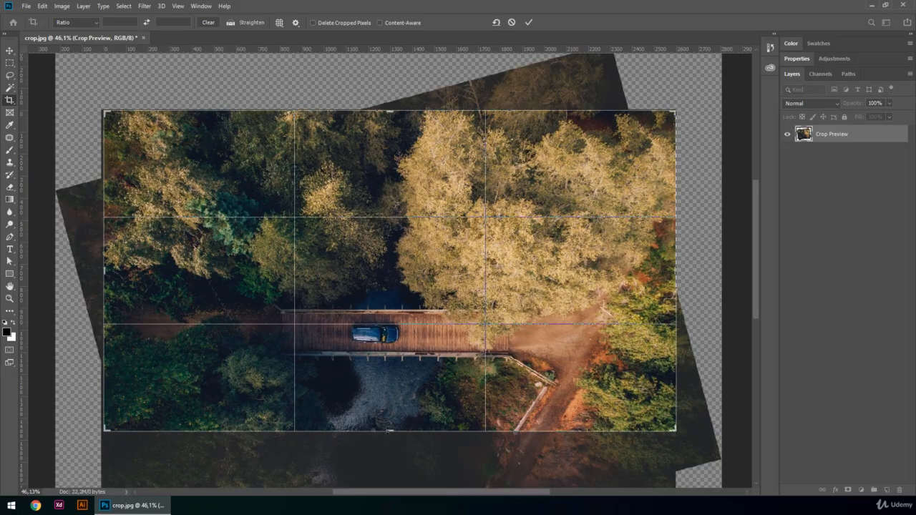
pyautogui.moveTo(390, 432); pyautogui.dragTo(393, 475)
pyautogui.press('Return')
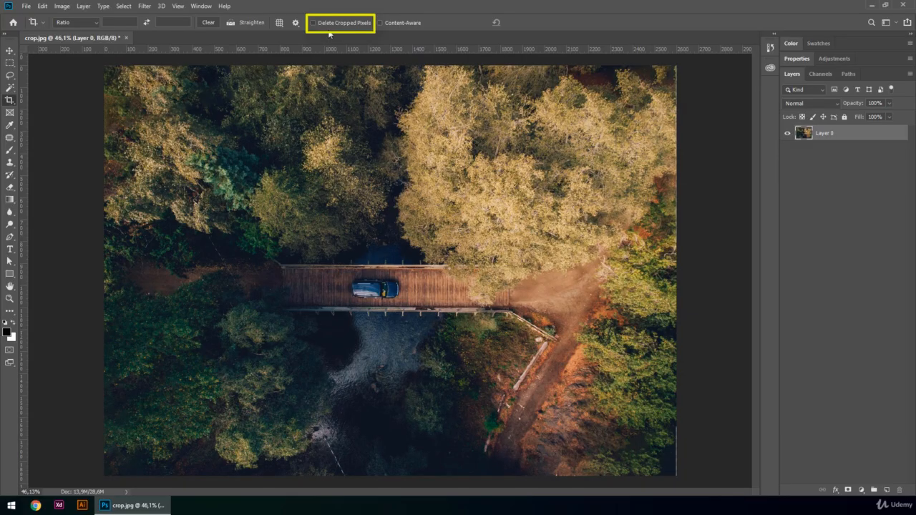
# Step: Enable Delete Cropped Pixels and crop the bottom strip off the photo again
pyautogui.click(312, 24)
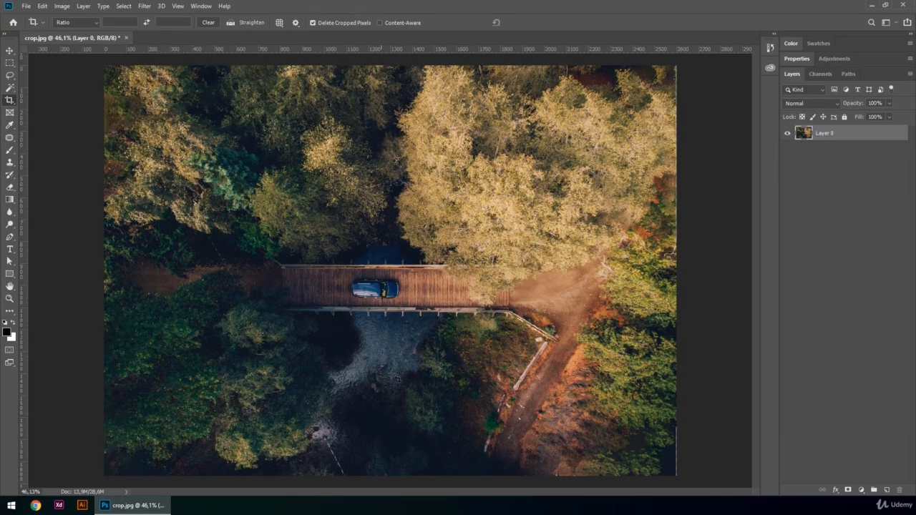
pyautogui.click(405, 413)
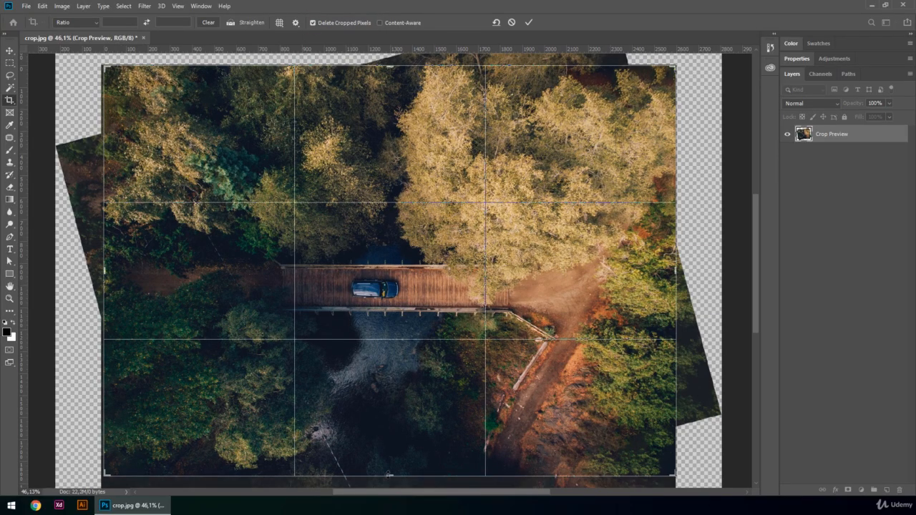
pyautogui.moveTo(388, 474); pyautogui.dragTo(385, 433)
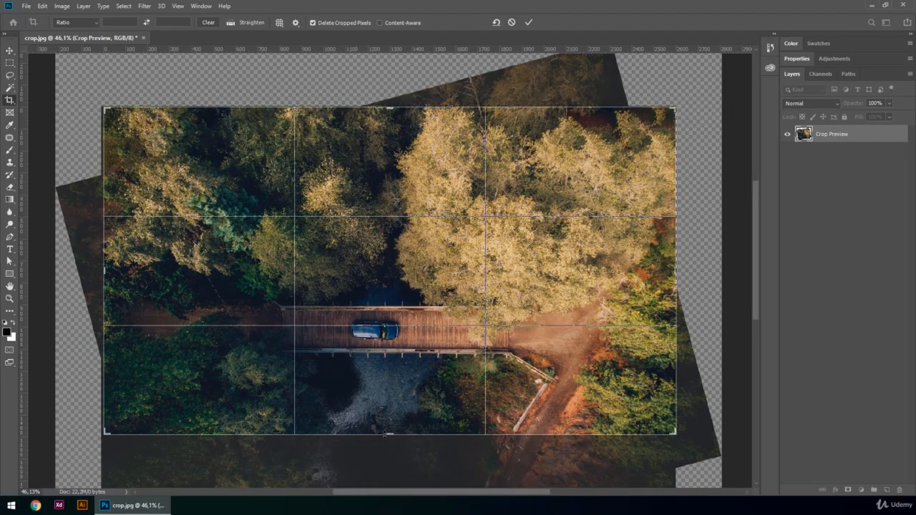
pyautogui.press('Return')
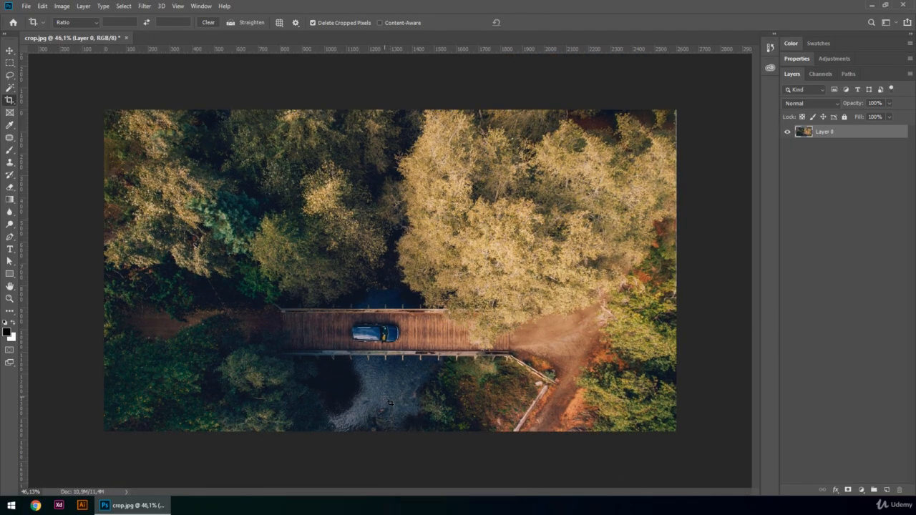
# Step: Try to extend the crop box downward past the photo's bottom edge to recover the deleted area
pyautogui.click(390, 403)
pyautogui.moveTo(391, 429); pyautogui.dragTo(392, 478)
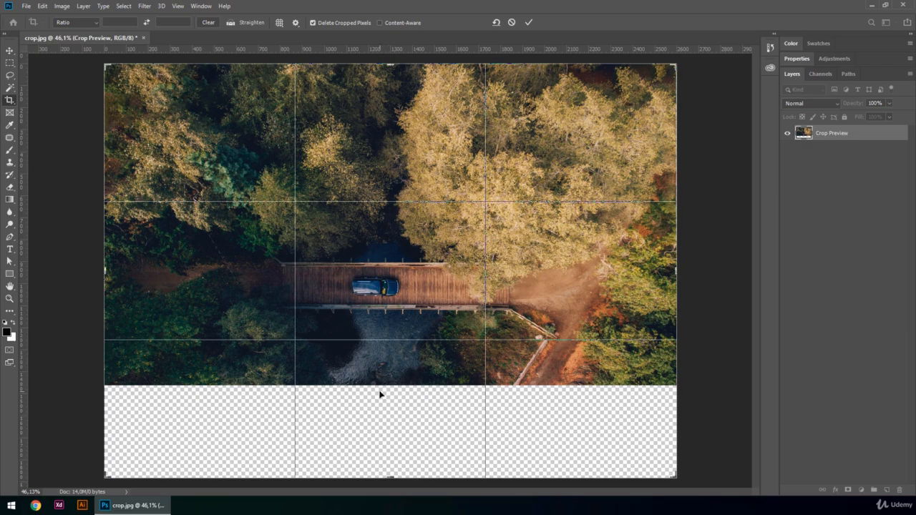
pyautogui.press('Return')
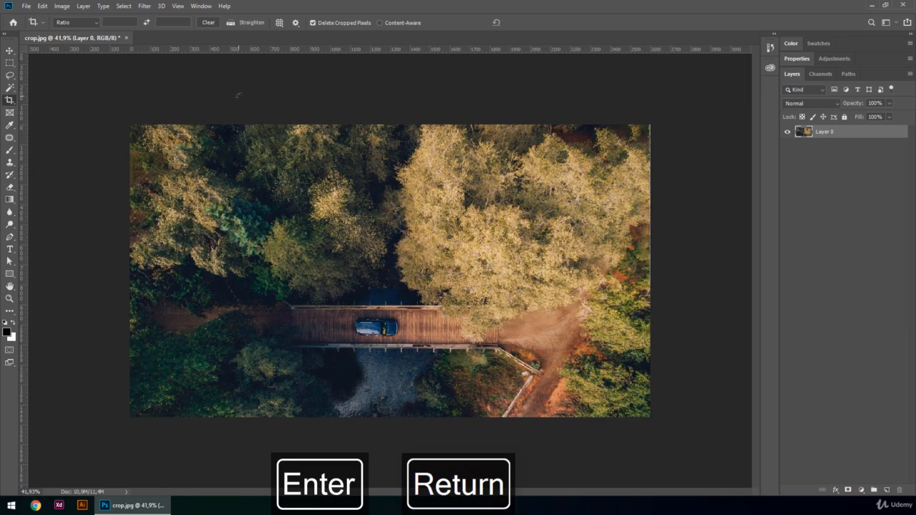
# Step: Crop the photo to its central area containing the car, the bridge and the trees above it
pyautogui.moveTo(256, 162); pyautogui.dragTo(524, 359)
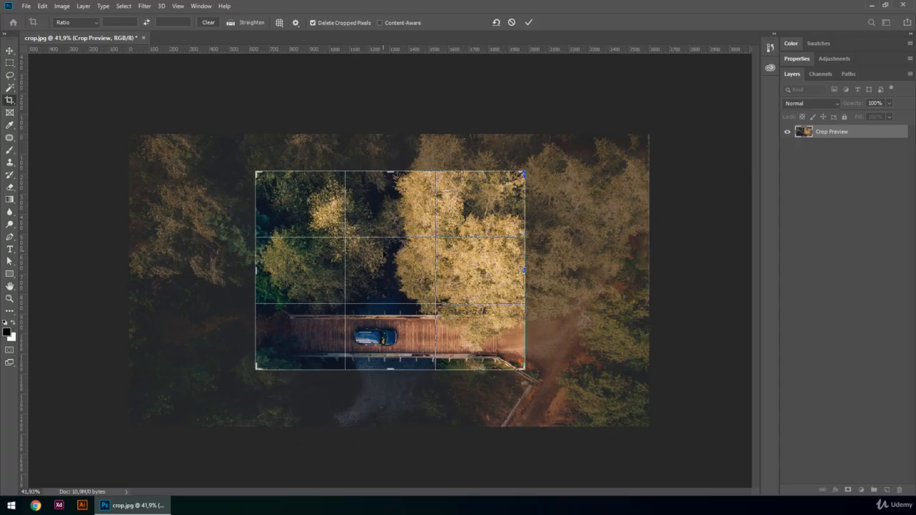
pyautogui.moveTo(382, 269)
pyautogui.mouseDown()
pyautogui.moveTo(365, 258)
pyautogui.moveTo(380, 264)
pyautogui.moveTo(393, 243)
pyautogui.moveTo(382, 228)
pyautogui.moveTo(362, 256)
pyautogui.moveTo(386, 257)
pyautogui.moveTo(375, 244)
pyautogui.moveTo(386, 247)
pyautogui.moveTo(385, 264)
pyautogui.mouseUp()
pyautogui.hotkey('ctrl', 'r')
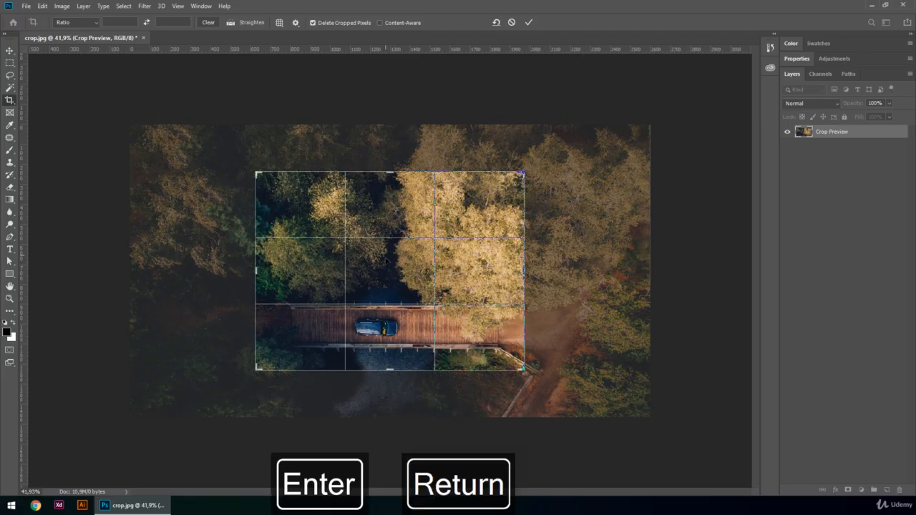
pyautogui.press('Return')
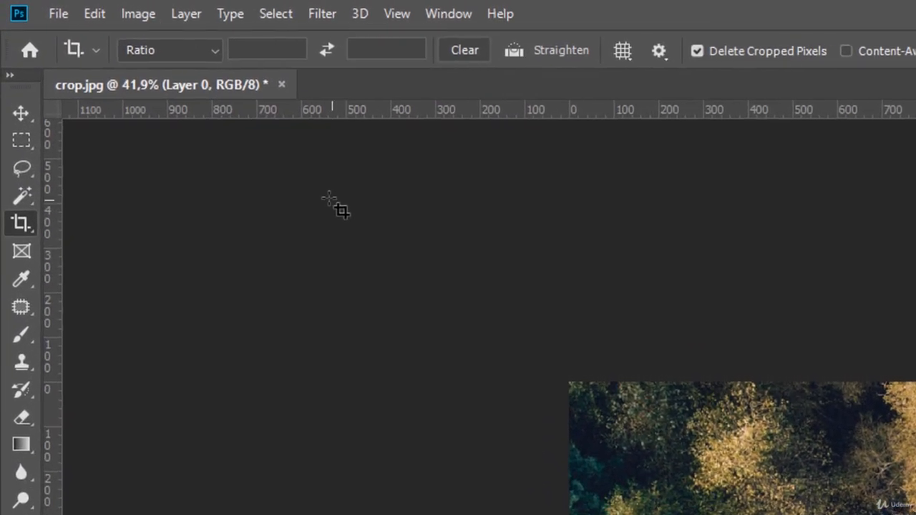
# Step: Switch the crop preset to W x H x Resolution, set it to 200 px by 100 px, and apply the crop
pyautogui.click(213, 50)
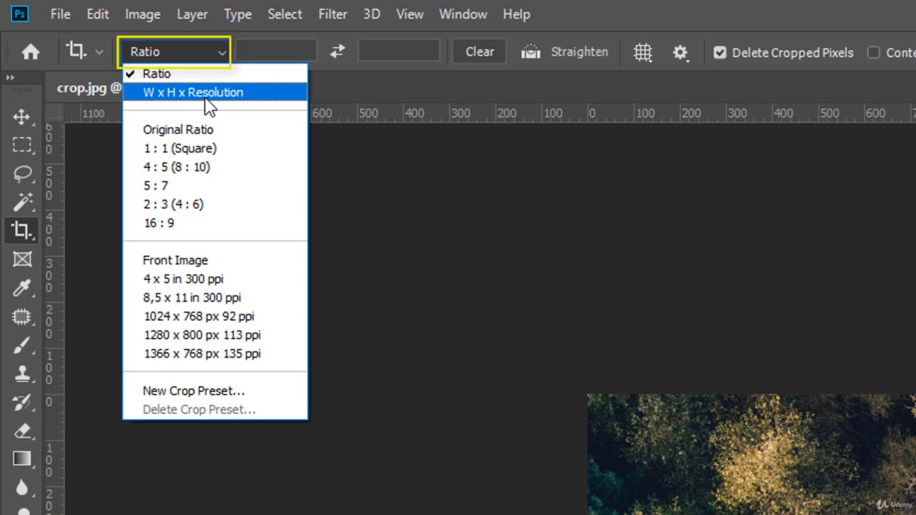
pyautogui.click(218, 97)
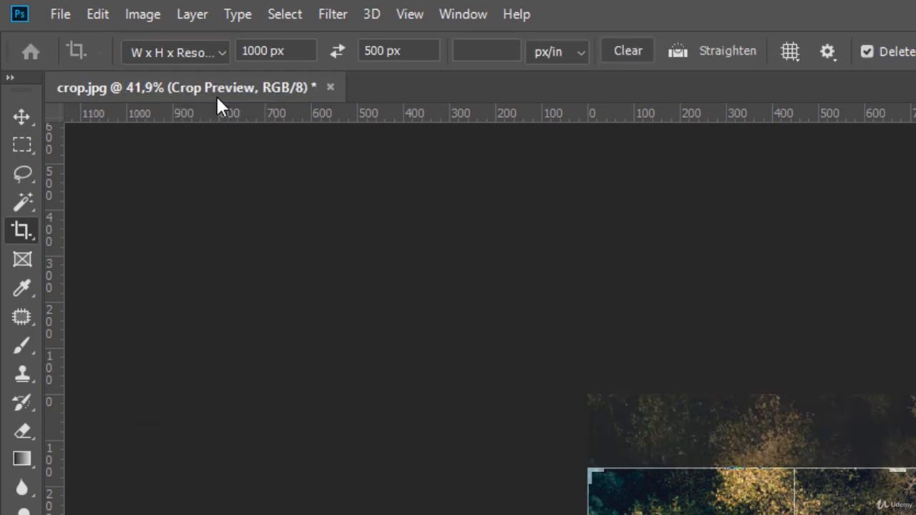
pyautogui.moveTo(262, 52); pyautogui.dragTo(244, 50)
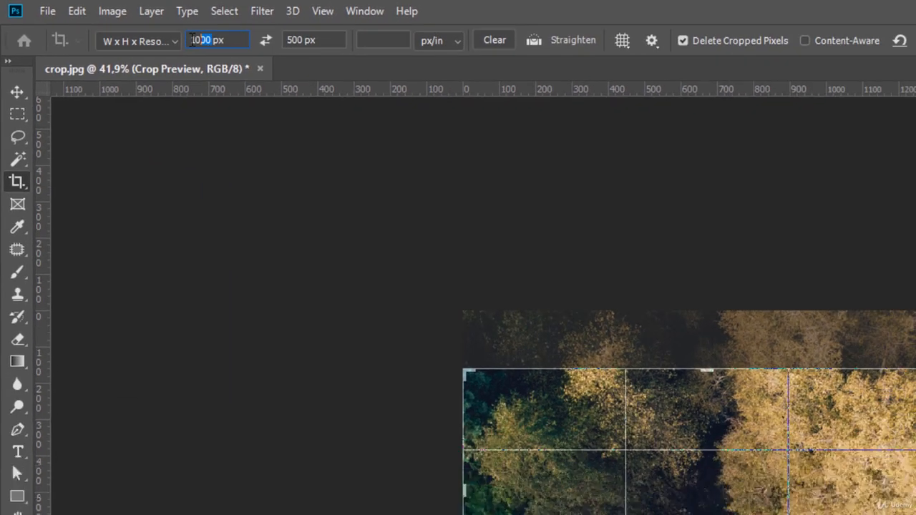
pyautogui.write('200')
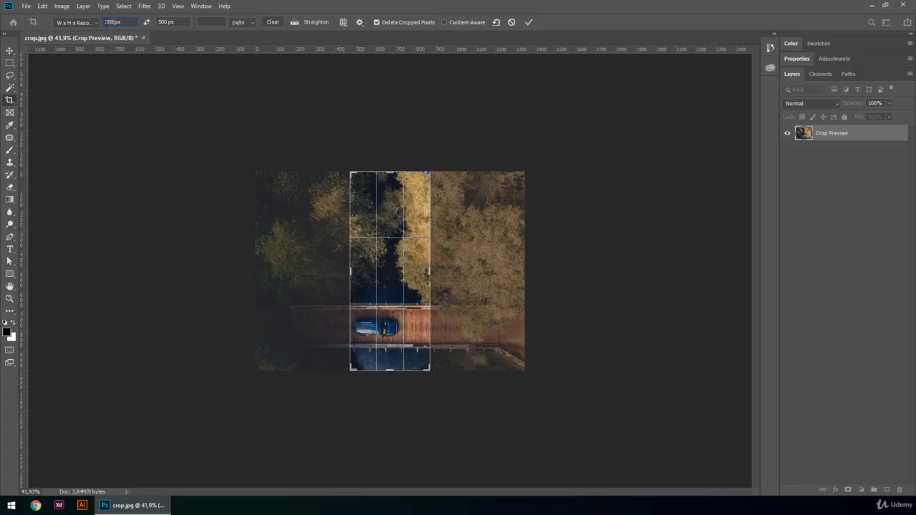
pyautogui.doubleClick(163, 22)
pyautogui.write('100')
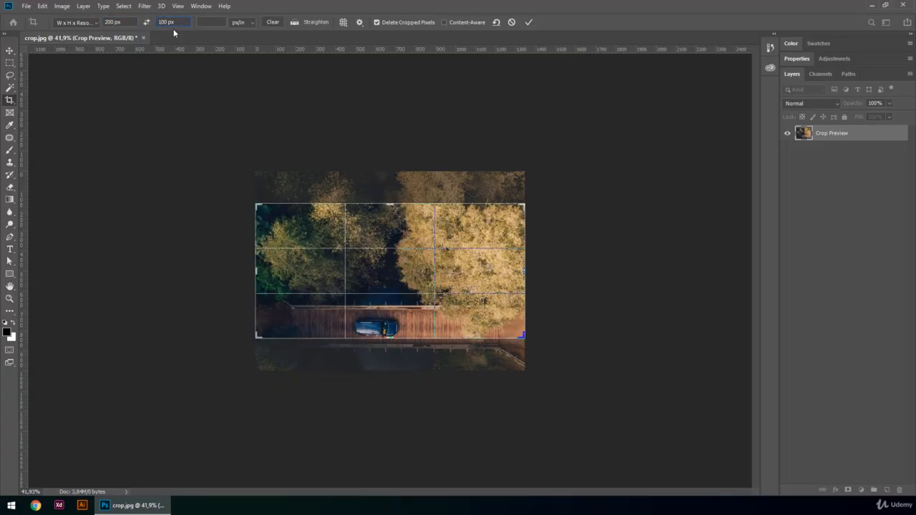
pyautogui.click(528, 22)
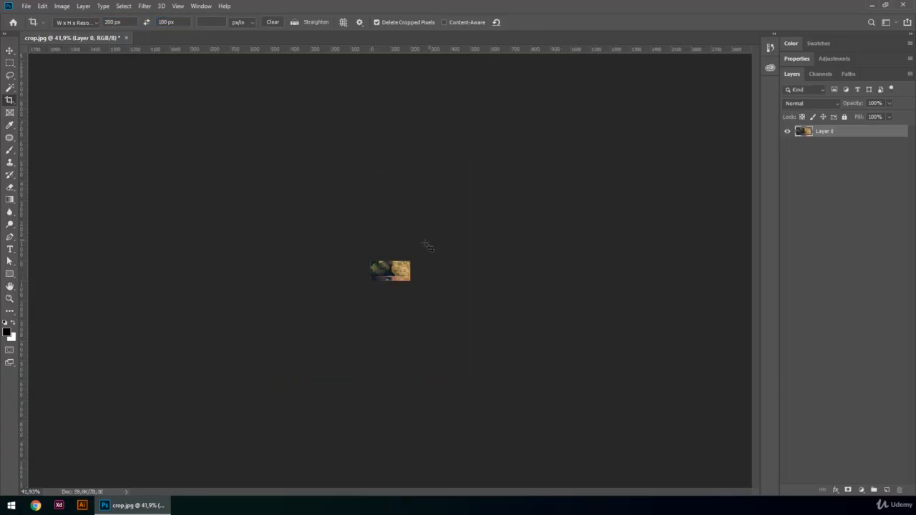
# Step: Turn off Delete Cropped Pixels and enlarge the crop box beyond the small image's lower-right corner
pyautogui.press('z')
pyautogui.click(396, 272)
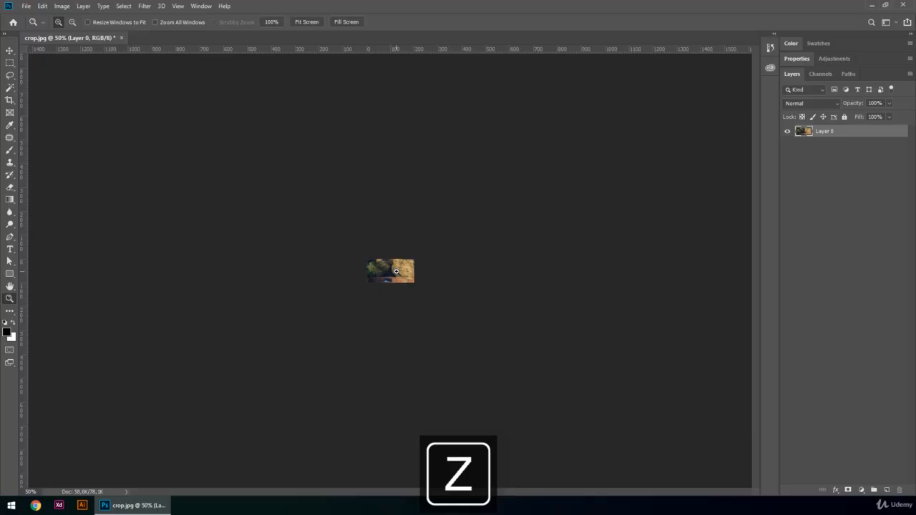
pyautogui.click(396, 271)
pyautogui.click(396, 271)
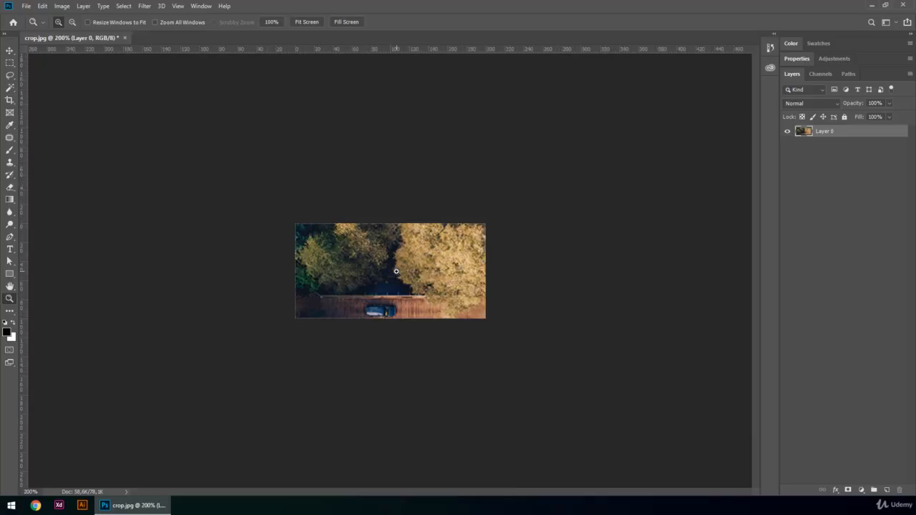
pyautogui.press('c')
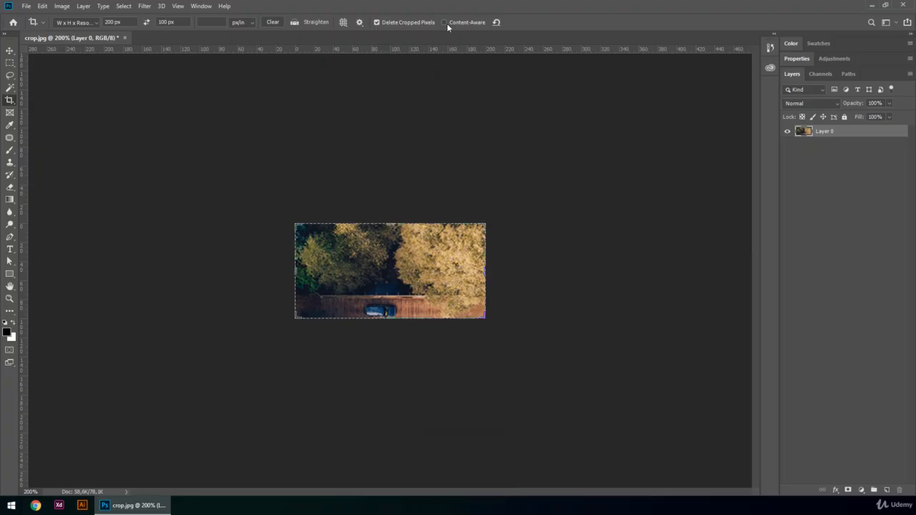
pyautogui.click(393, 23)
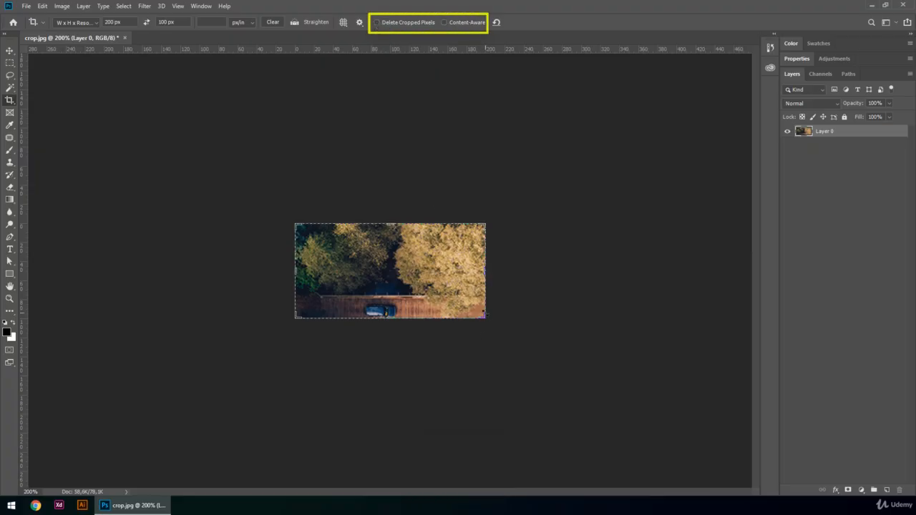
pyautogui.moveTo(484, 317); pyautogui.dragTo(542, 360)
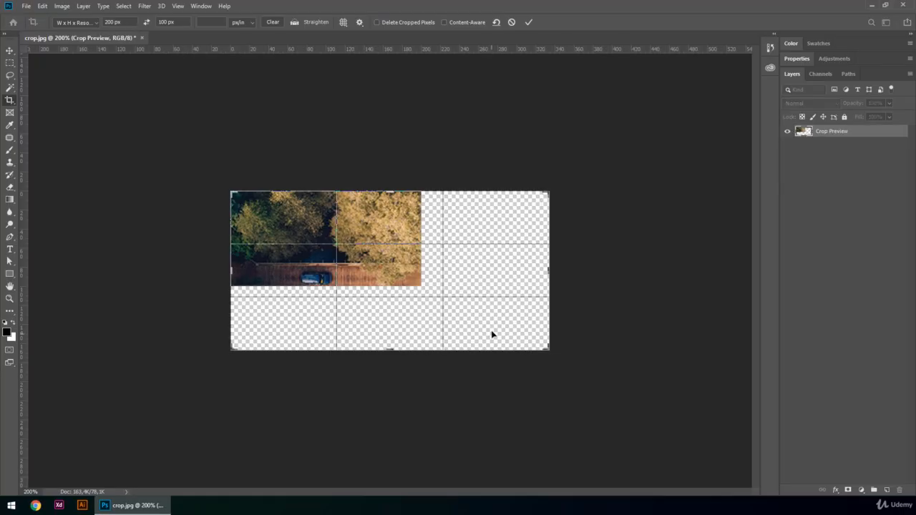
# Step: Enlarge the crop box from its centre on all sides to about 442 x 221 px and confirm the new size
pyautogui.press('alt')
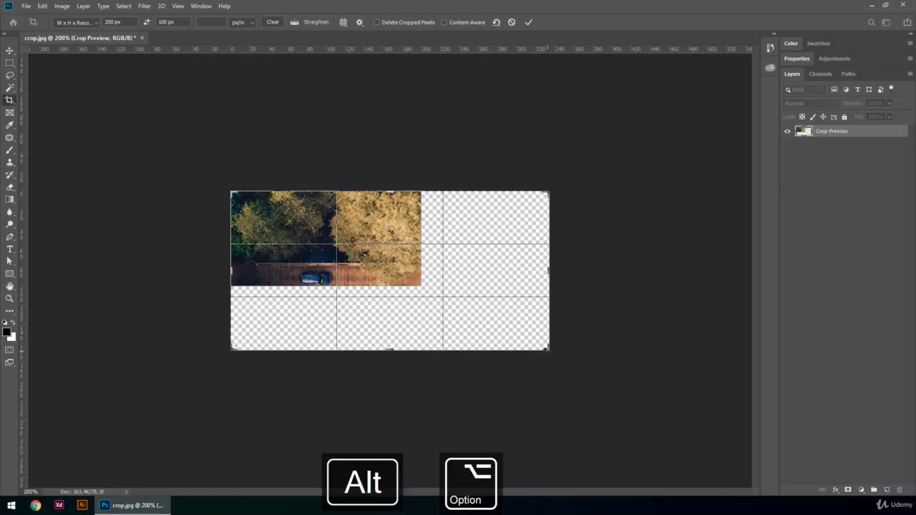
pyautogui.moveTo(548, 192); pyautogui.dragTo(531, 201)
pyautogui.moveTo(551, 187); pyautogui.dragTo(599, 165)
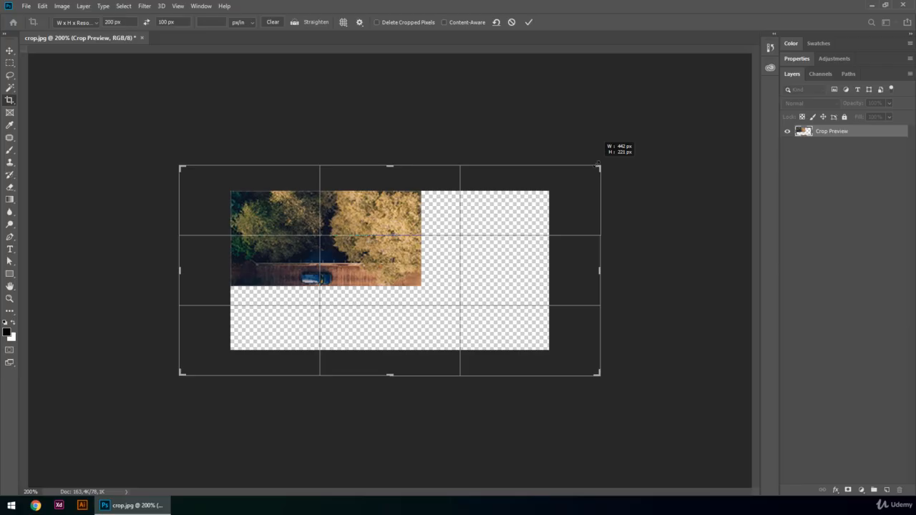
pyautogui.press('Return')
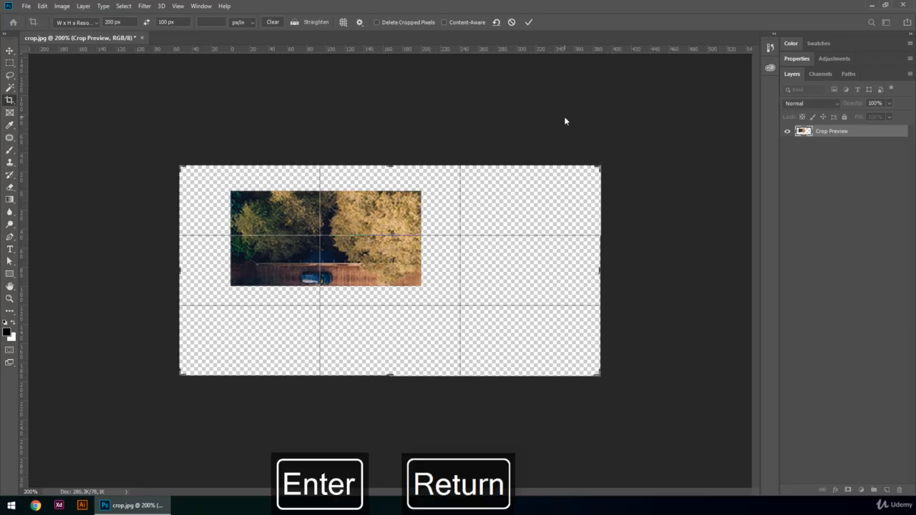